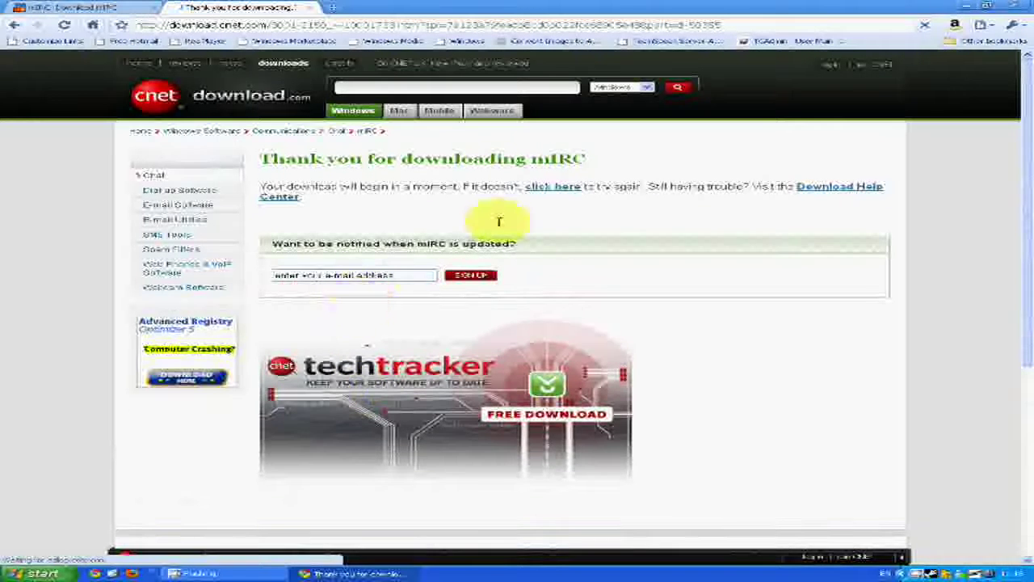
# - Download the mIRC installer mirc635.exe from CNET and save it to the desktop
pyautogui.click(559, 188)
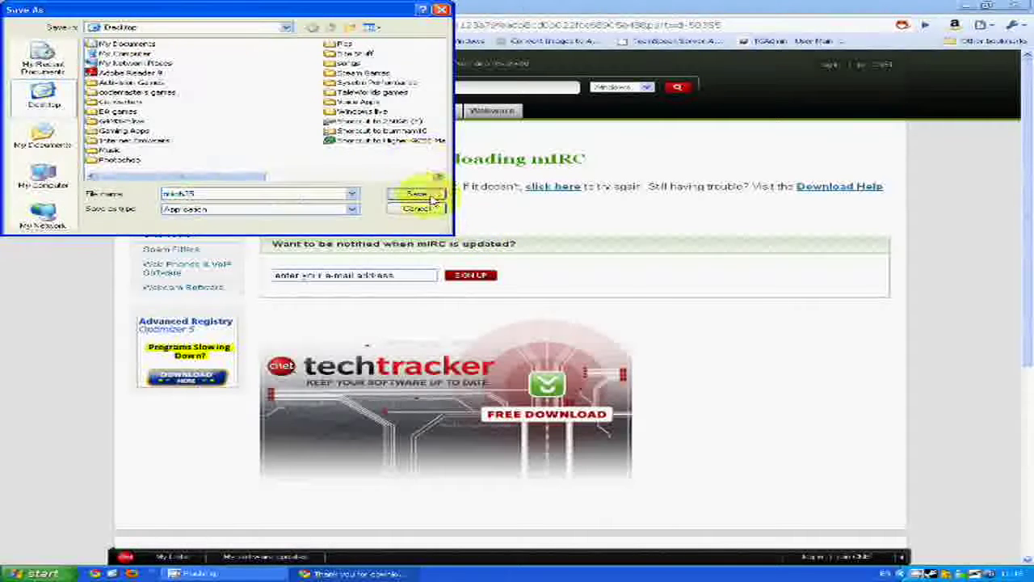
pyautogui.click(431, 196)
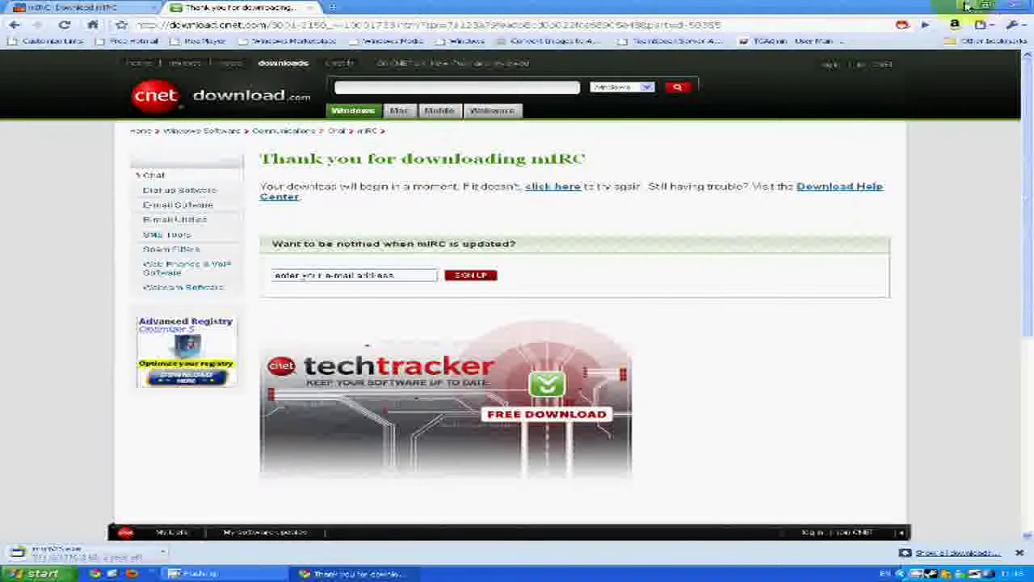
pyautogui.press('super+d')
pyautogui.click(353, 252)
pyautogui.click(386, 573)
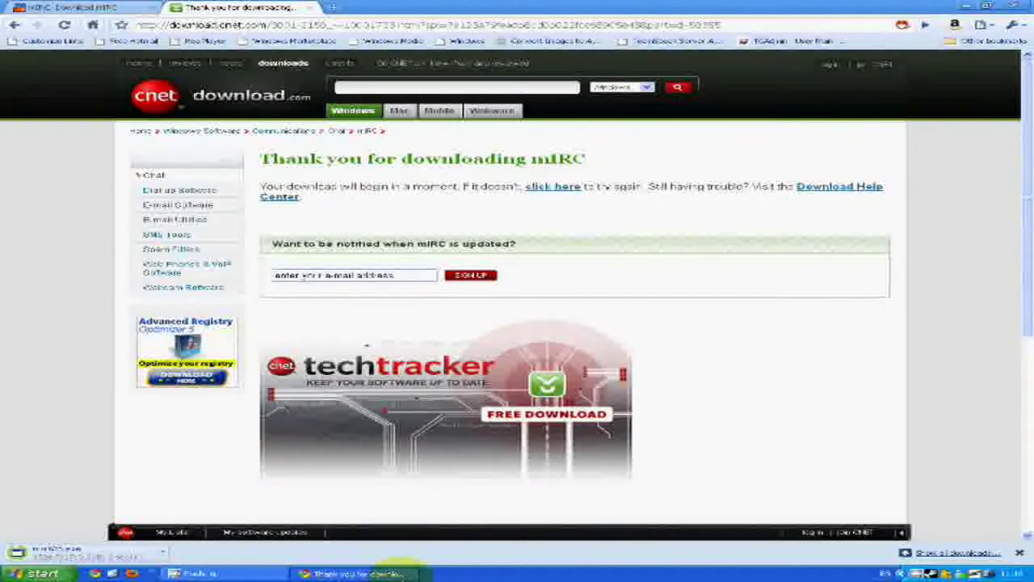
# - Run mirc635.exe from the desktop and step through the mIRC setup wizard
pyautogui.click(386, 573)
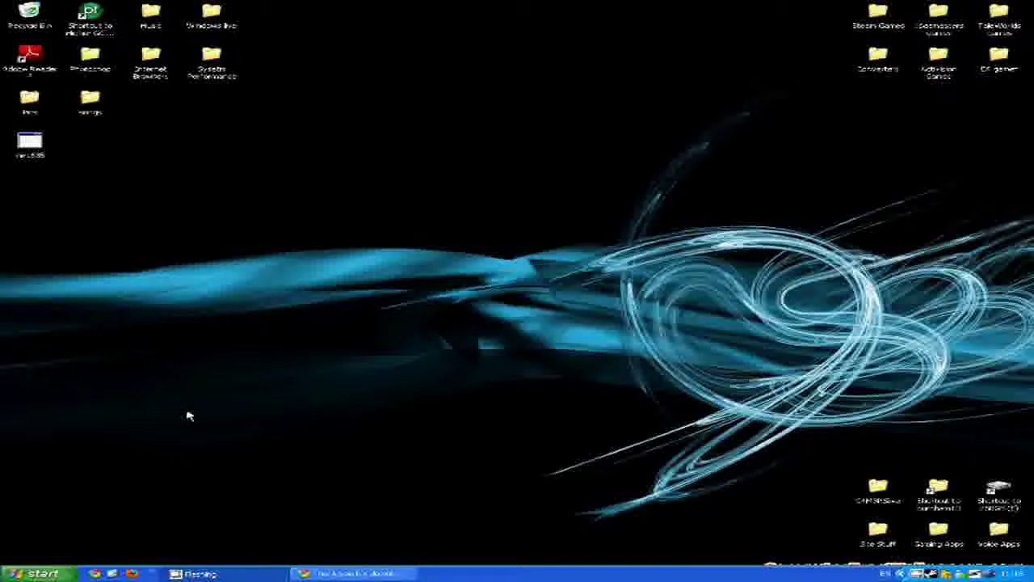
pyautogui.doubleClick(29, 141)
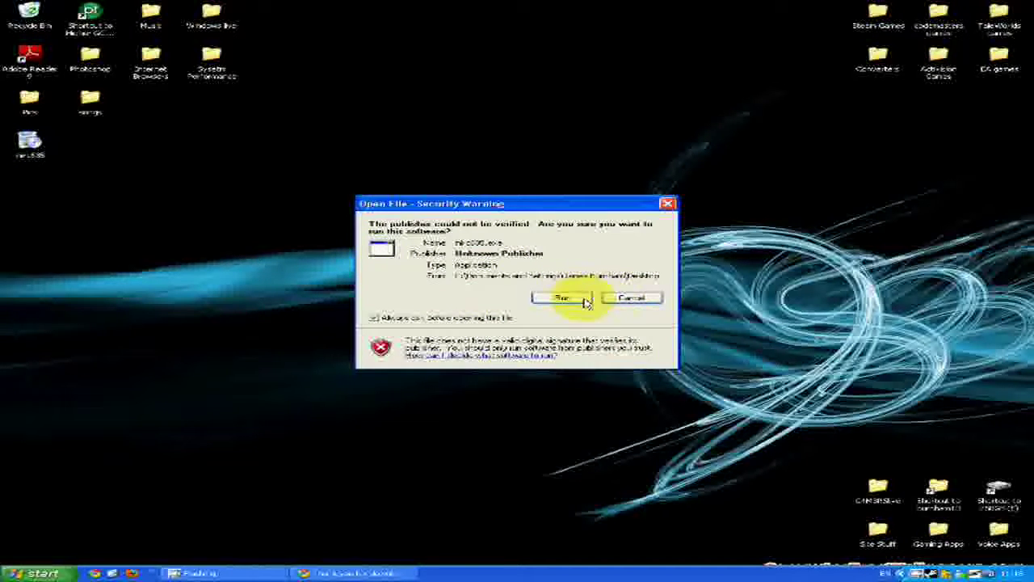
pyautogui.click(564, 297)
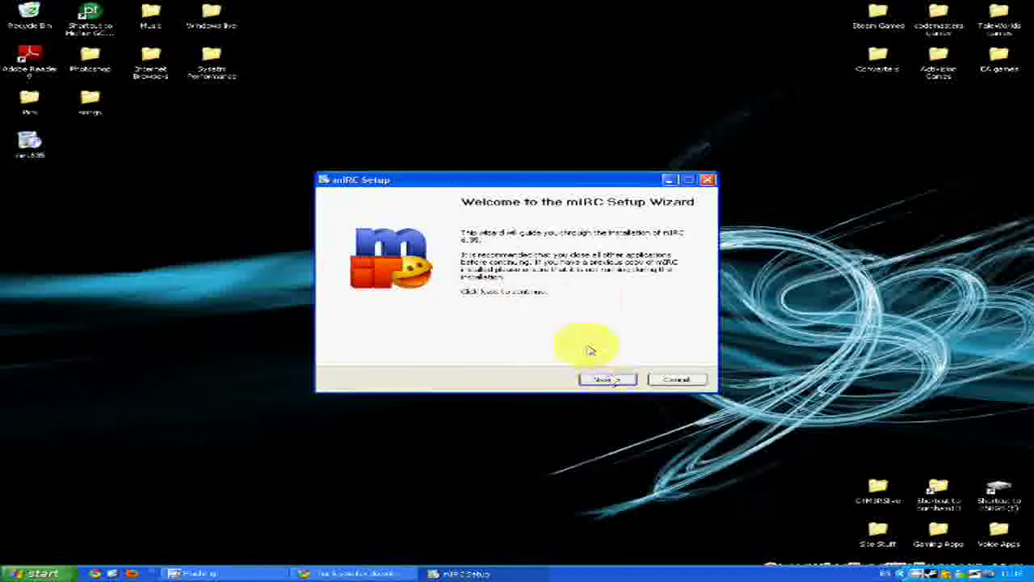
pyautogui.click(605, 380)
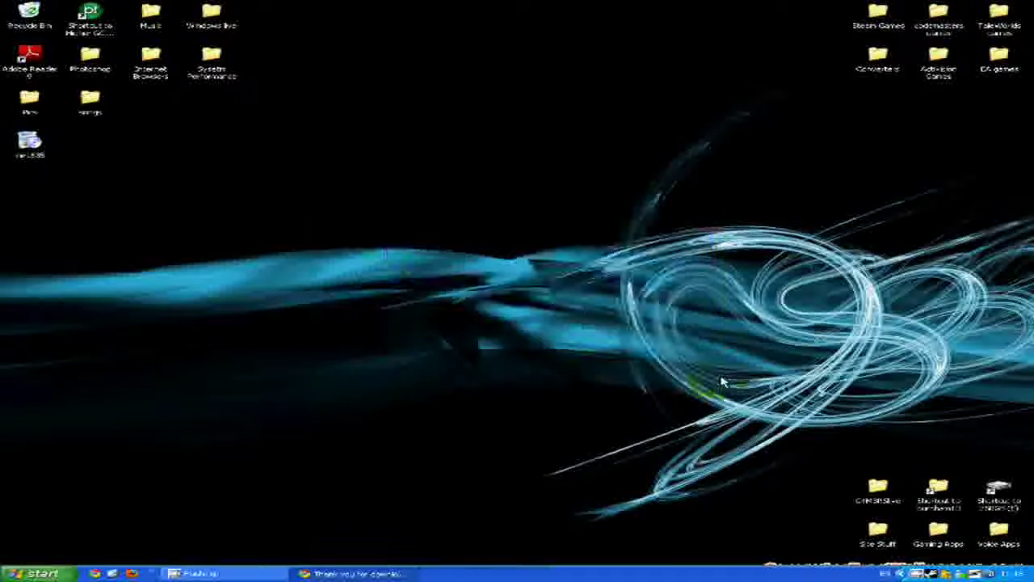
pyautogui.moveTo(438, 242); pyautogui.dragTo(369, 206)
# - Delete the leftover installer from the desktop and launch mIRC from the Gaming Apps folder
pyautogui.click(33, 146)
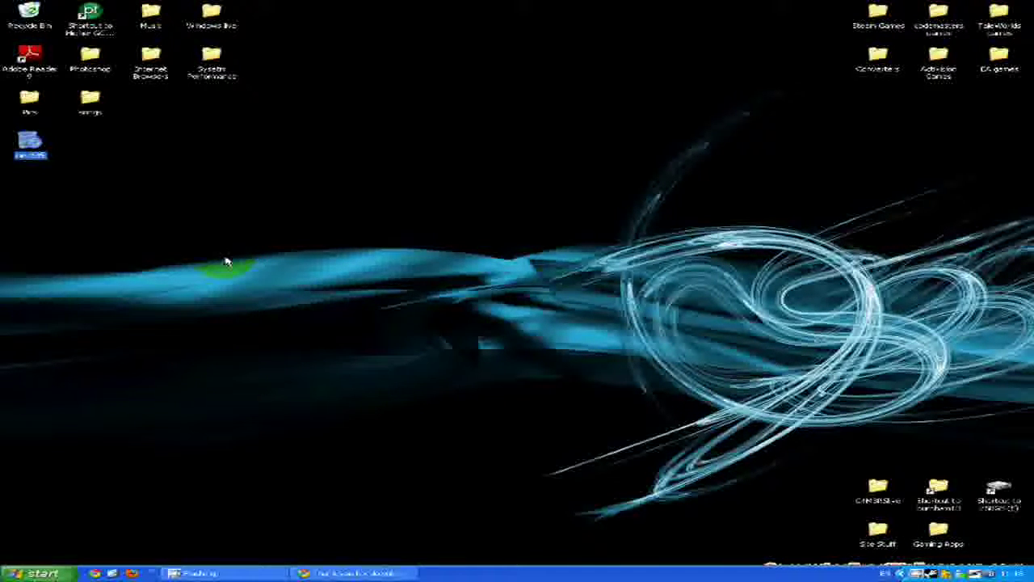
pyautogui.press('Delete')
pyautogui.press('Return')
pyautogui.doubleClick(937, 531)
pyautogui.doubleClick(423, 118)
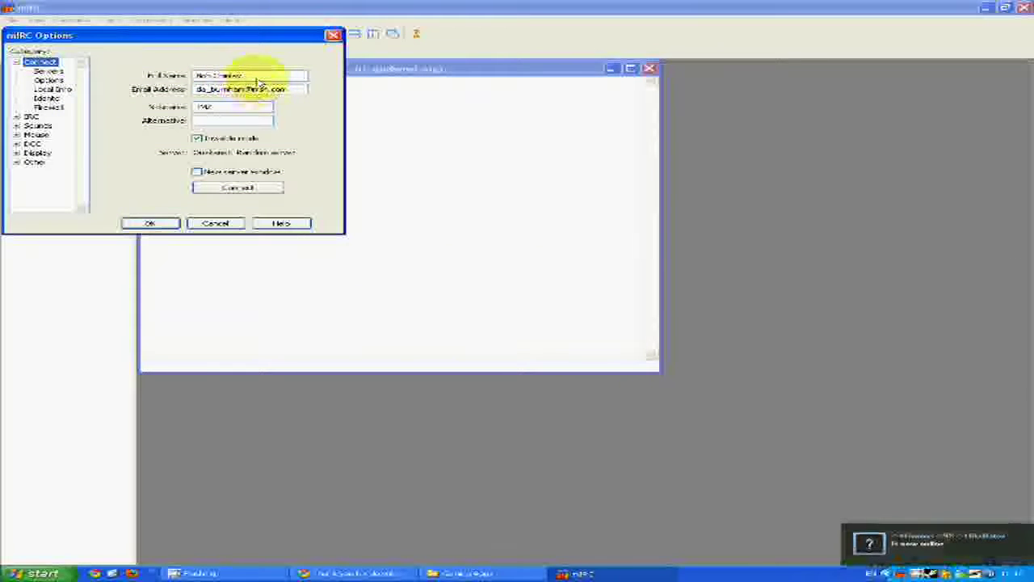
# - Fill in the full name, e-mail address and nickname in mIRC's Connect options
pyautogui.hotkey('shift', 'Tab')
pyautogui.click(297, 90)
pyautogui.moveTo(297, 91); pyautogui.dragTo(161, 93)
pyautogui.click(231, 105)
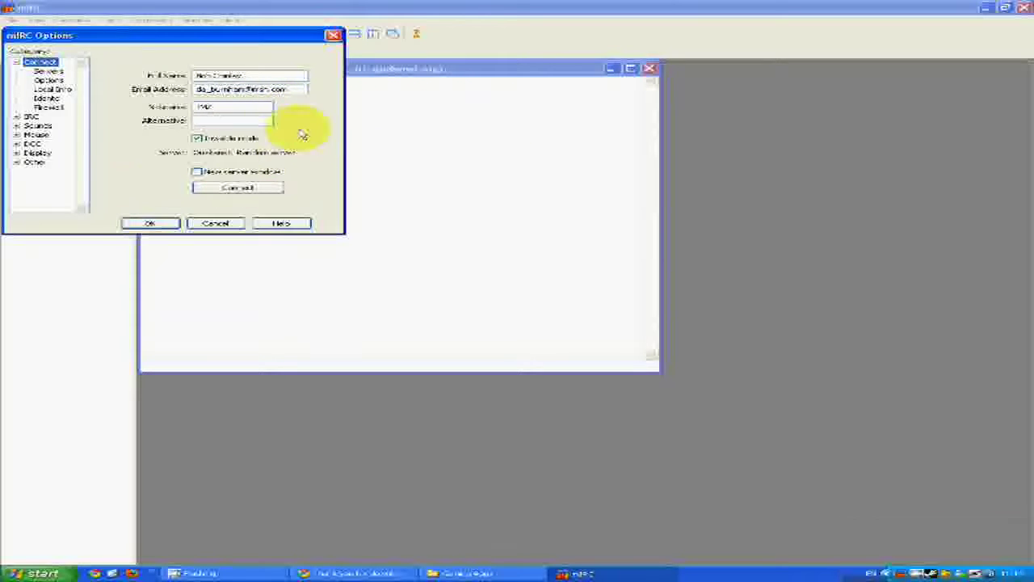
# - Confirm QuakeNet is the selected server and connect to irc.quakenet.org on port 6668
pyautogui.click(44, 73)
pyautogui.moveTo(249, 95); pyautogui.dragTo(288, 32)
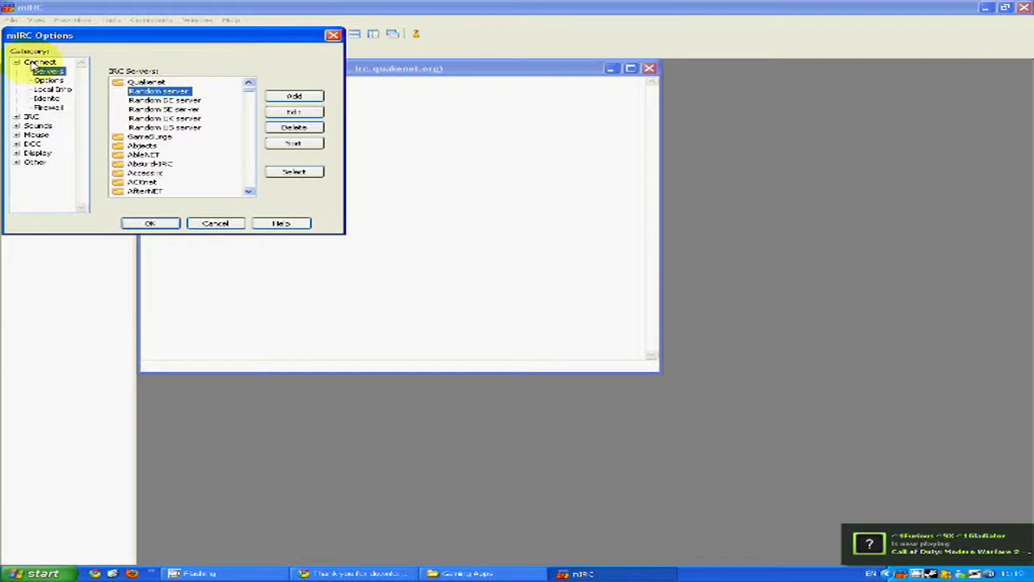
pyautogui.click(41, 64)
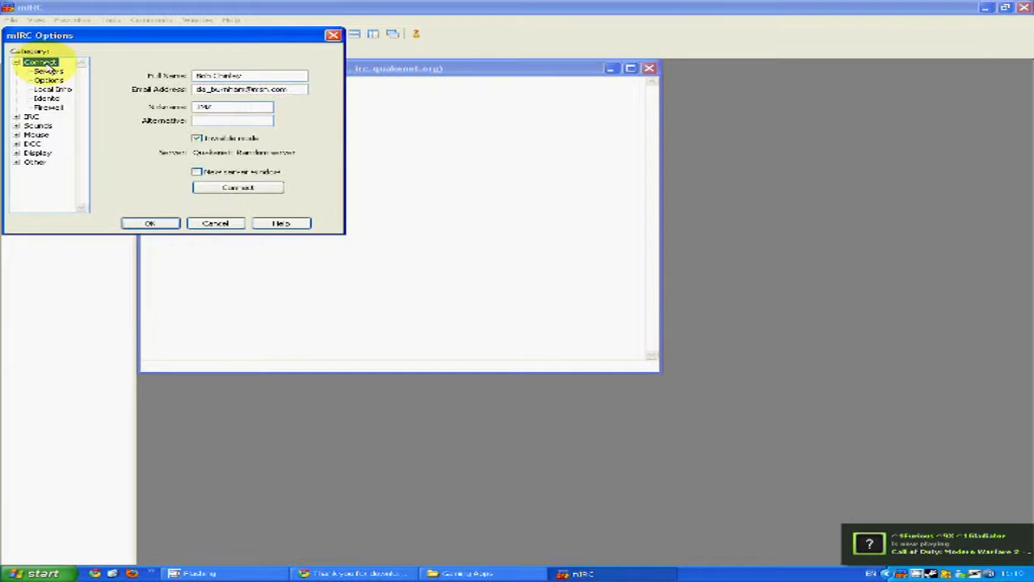
pyautogui.click(222, 189)
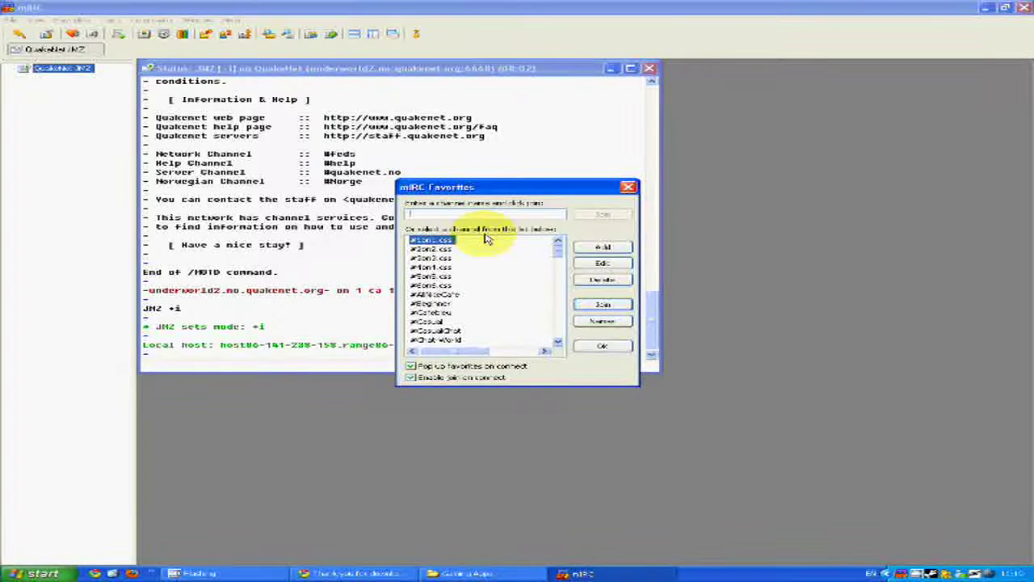
# - Enter #cod4.wars in the Favorites channel field and join it
pyautogui.write('#cod4')
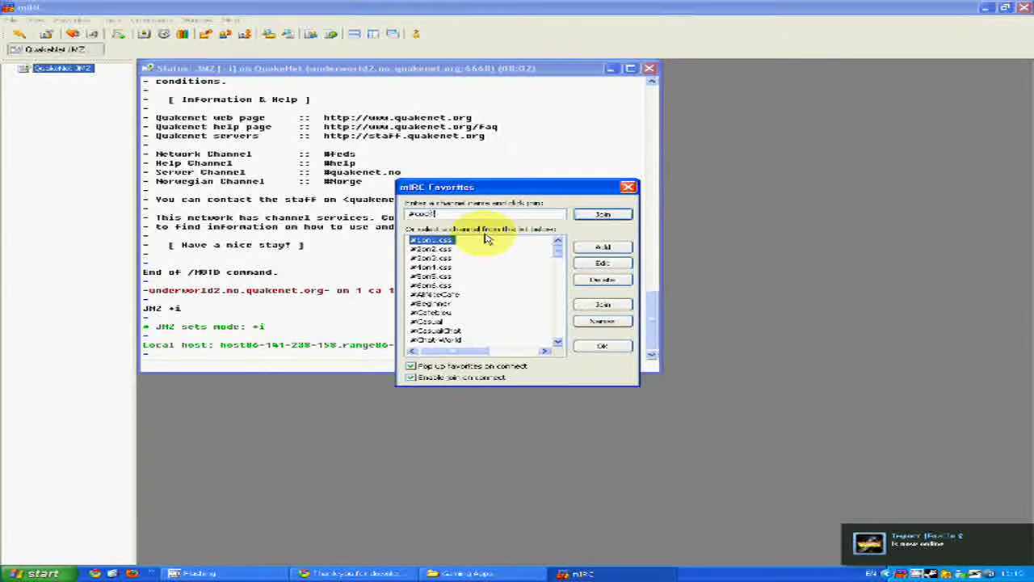
pyautogui.write('cool.css')
pyautogui.press('Return')
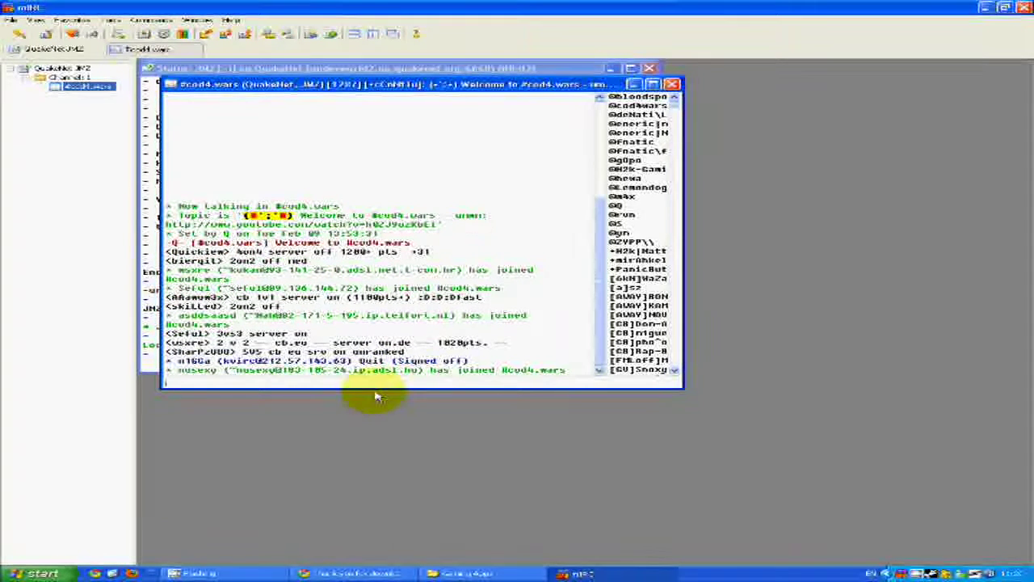
pyautogui.write('n1 ')
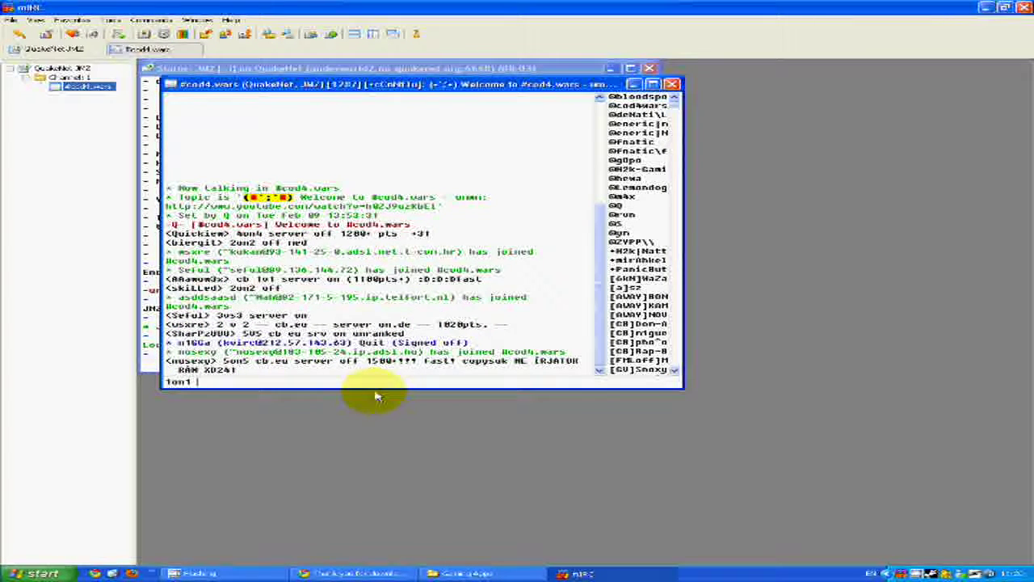
pyautogui.write('off')
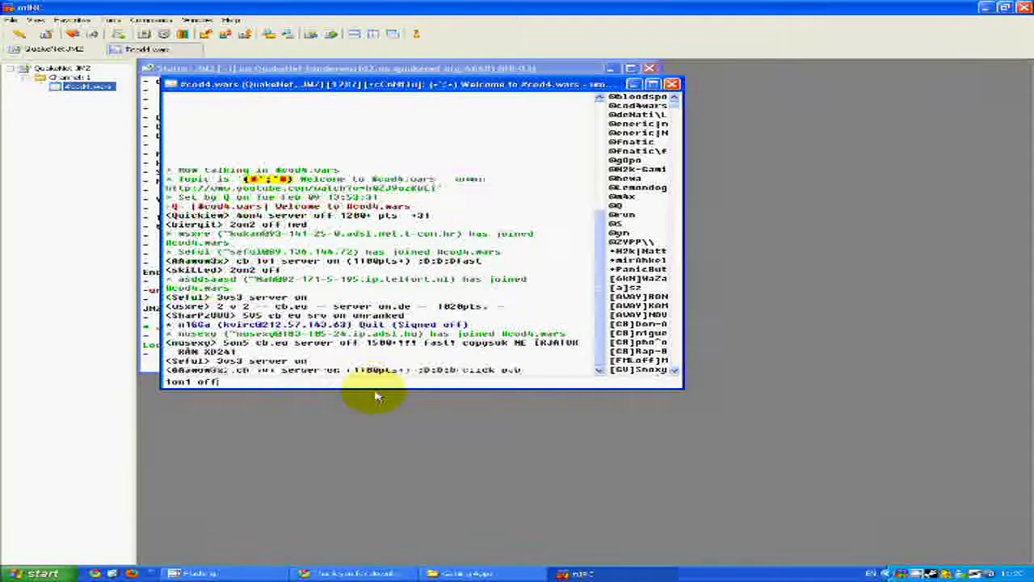
pyautogui.write('!')
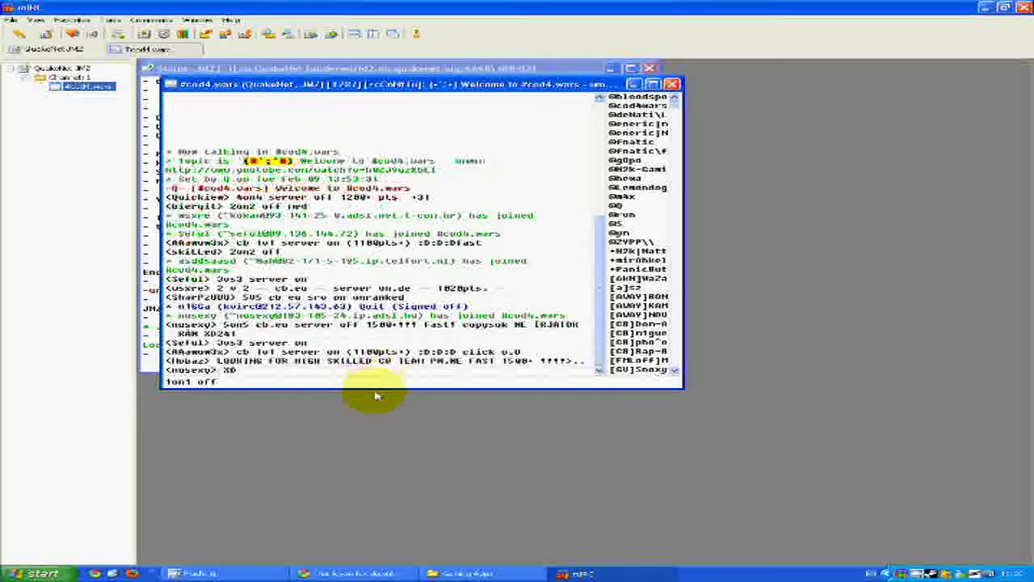
pyautogui.write('low')
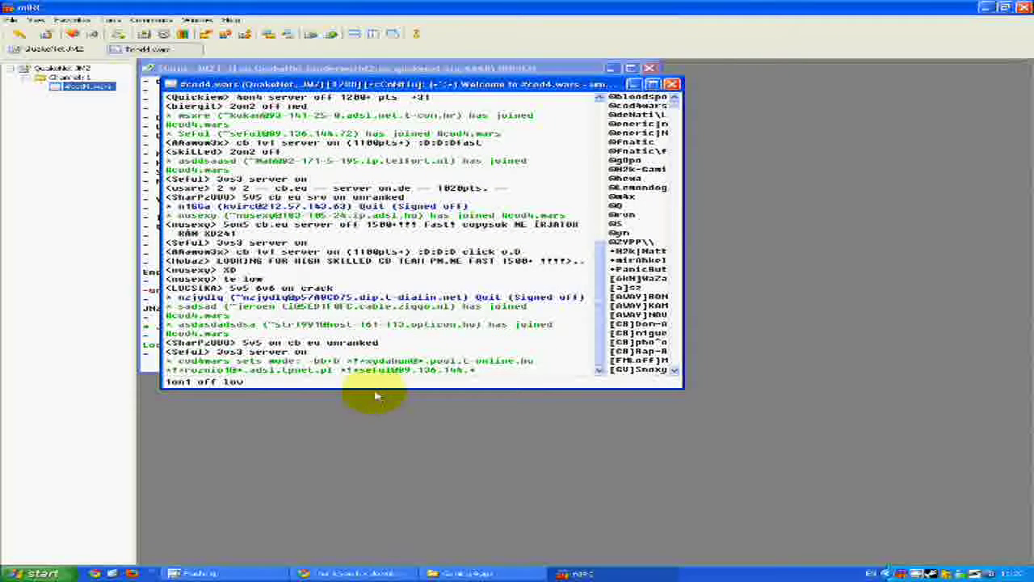
pyautogui.write('!')
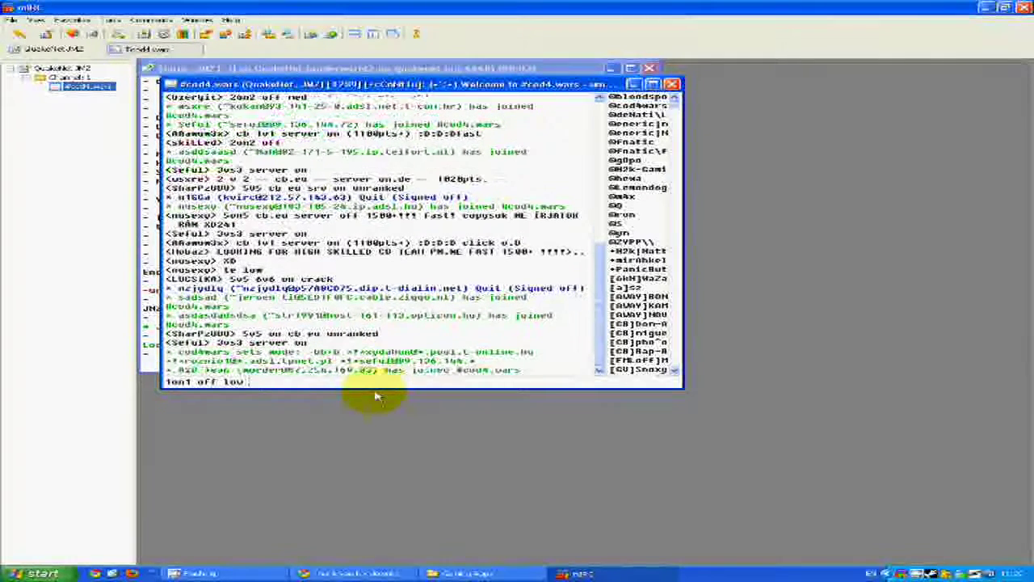
pyautogui.write('b')
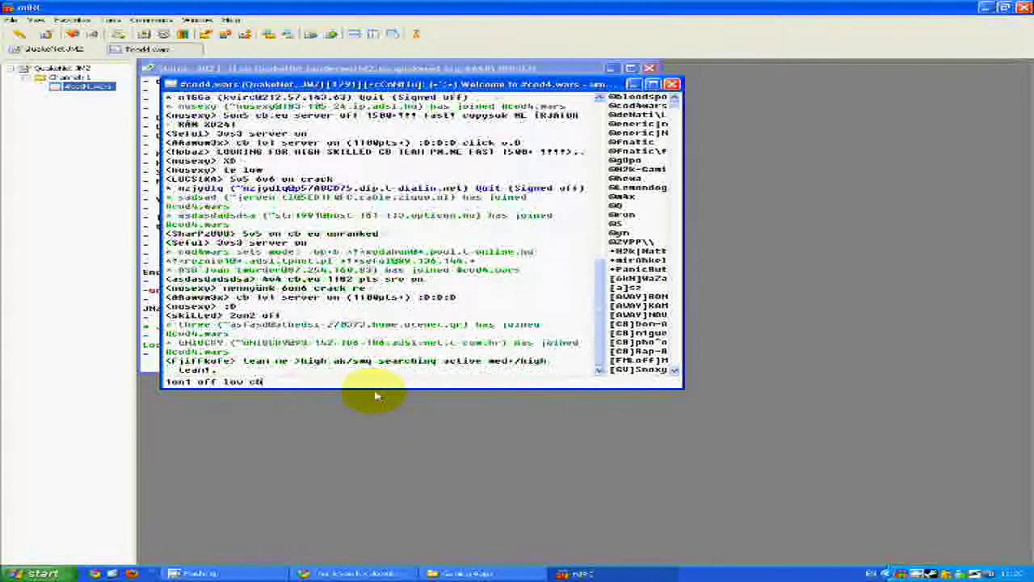
pyautogui.press('BackSpace')
pyautogui.press('BackSpace')
pyautogui.press('BackSpace')
pyautogui.press('BackSpace')
pyautogui.press('BackSpace')
pyautogui.press('BackSpace')
pyautogui.press('BackSpace')
pyautogui.press('BackSpace')
pyautogui.press('BackSpace')
pyautogui.press('BackSpace')
pyautogui.press('BackSpace')
pyautogui.press('BackSpace')
pyautogui.press('BackSpace')
pyautogui.press('BackSpace')
pyautogui.press('BackSpace')
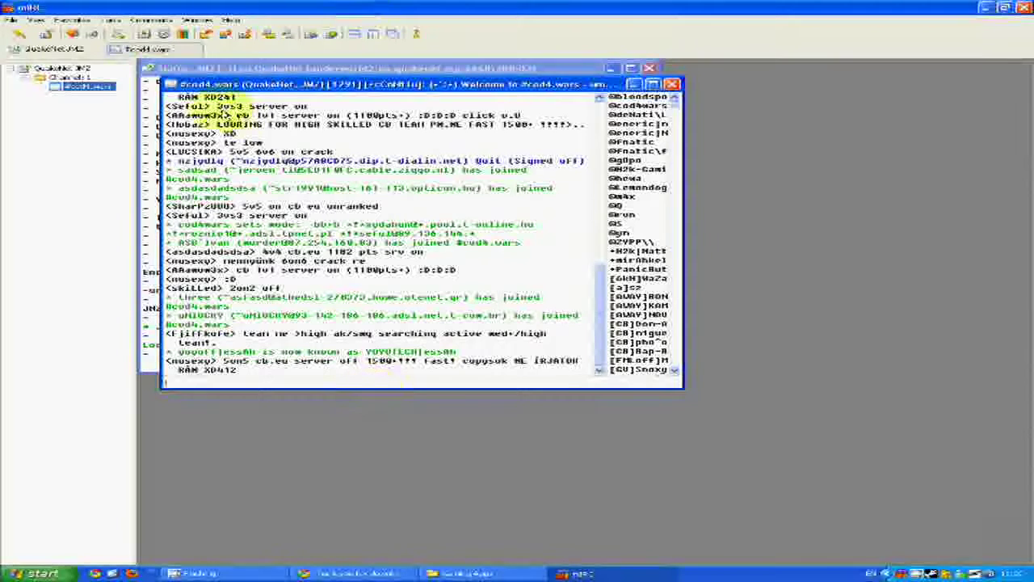
pyautogui.click(289, 35)
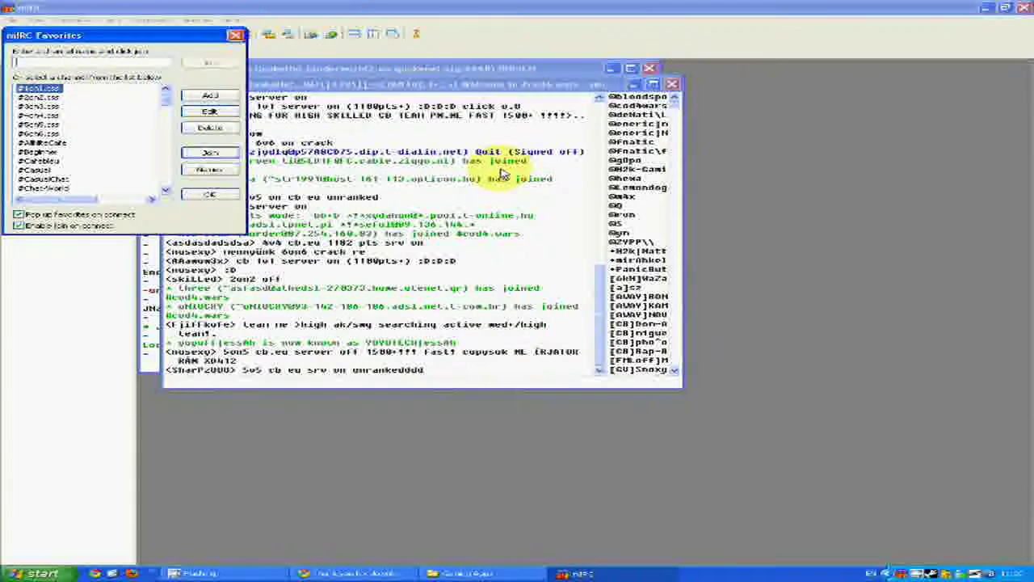
pyautogui.press('Escape')
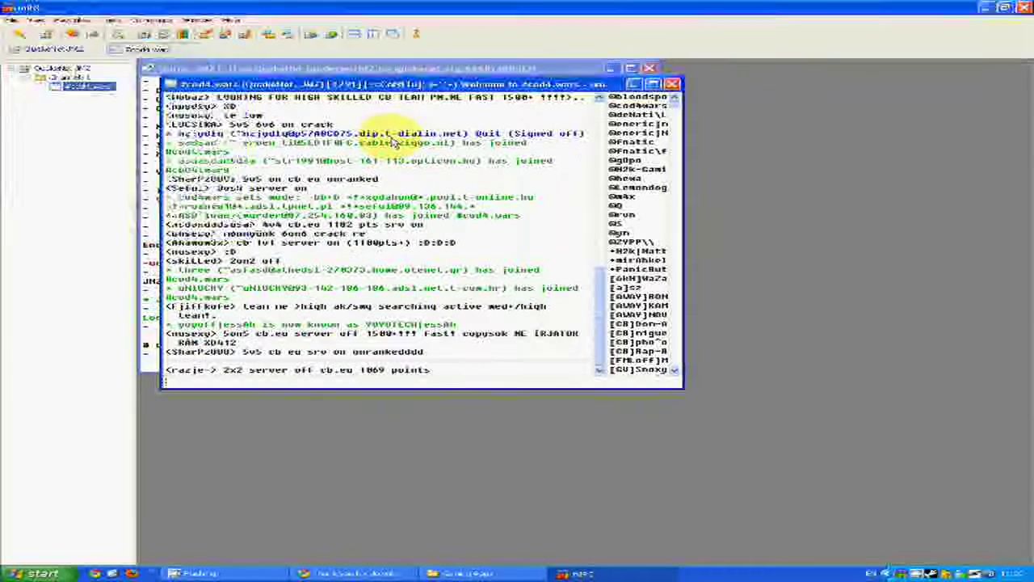
pyautogui.click(74, 34)
pyautogui.click(129, 95)
pyautogui.write('#gnd3')
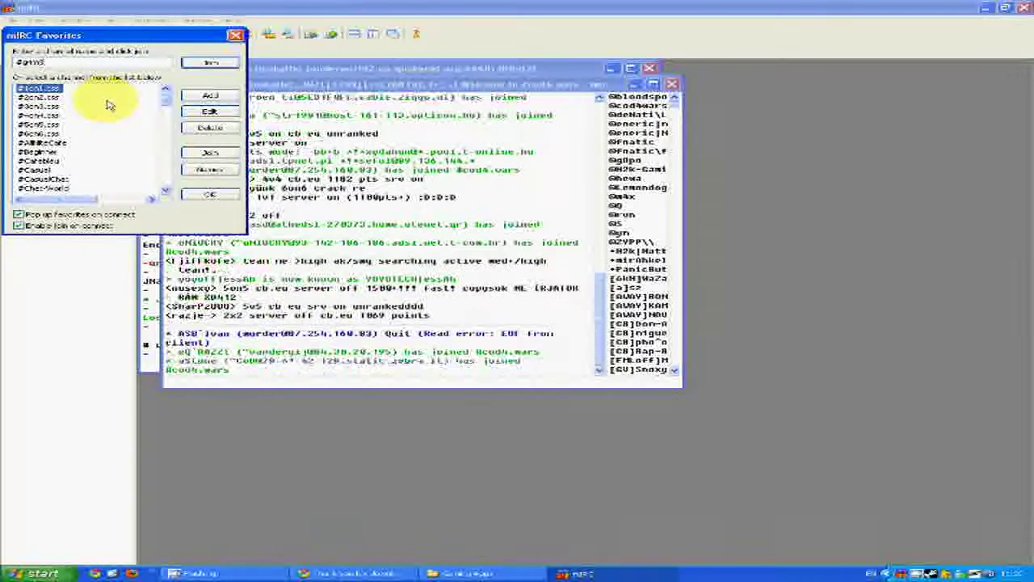
pyautogui.write('sfive')
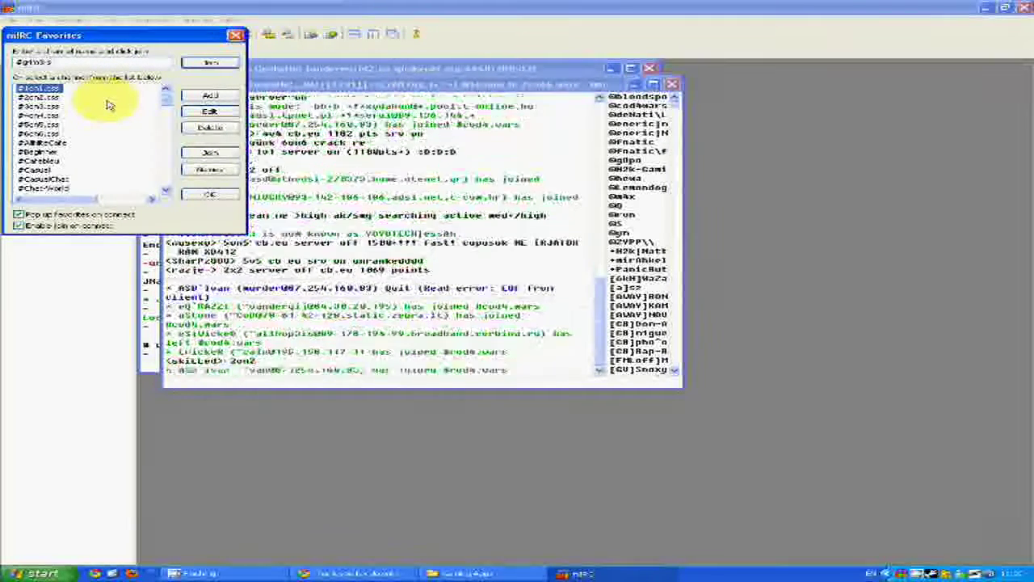
pyautogui.press('Return')
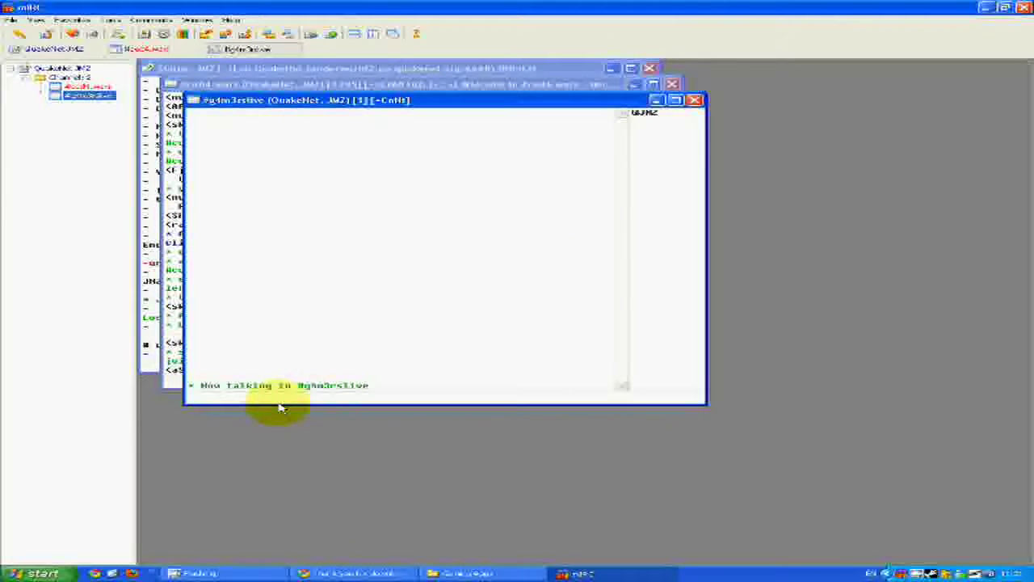
pyautogui.press('Return')
pyautogui.write('hi')
pyautogui.press('Return')
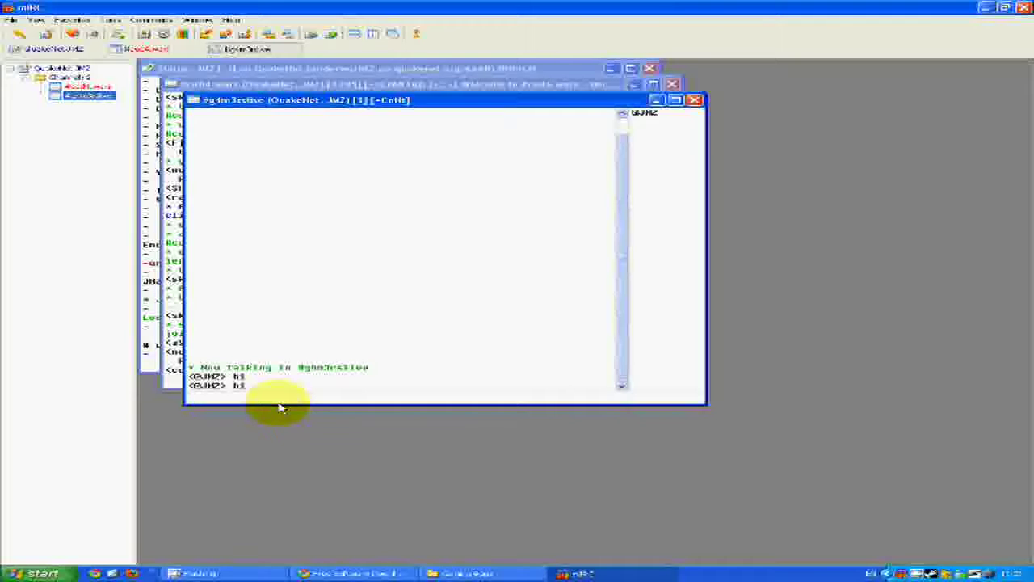
pyautogui.write('still?')
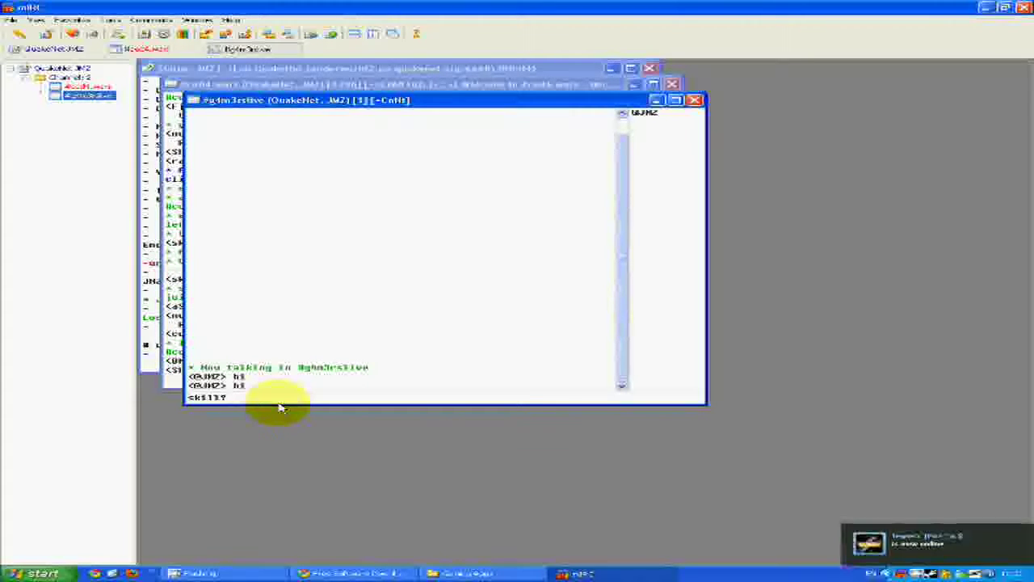
pyautogui.press('Return')
pyautogui.write('from?')
pyautogui.press('Return')
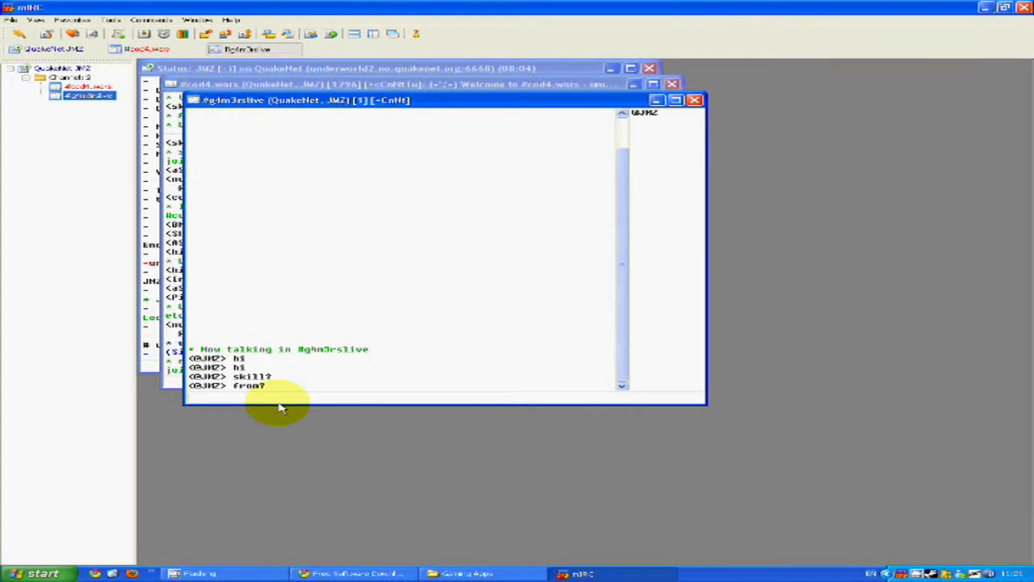
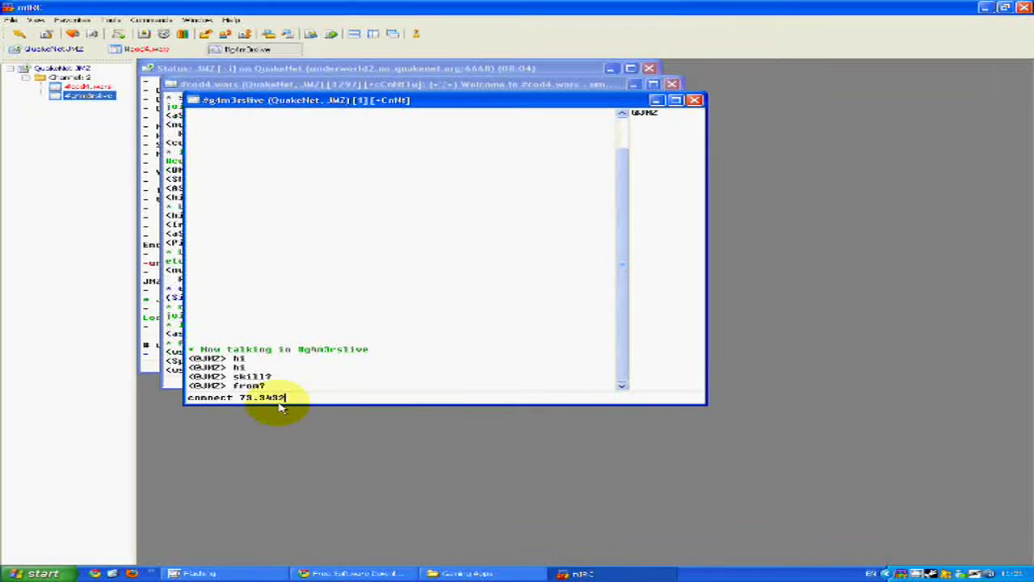
# - Post the game server connect address 73.3432.543.32:28960 and its password
pyautogui.press('BackSpace')
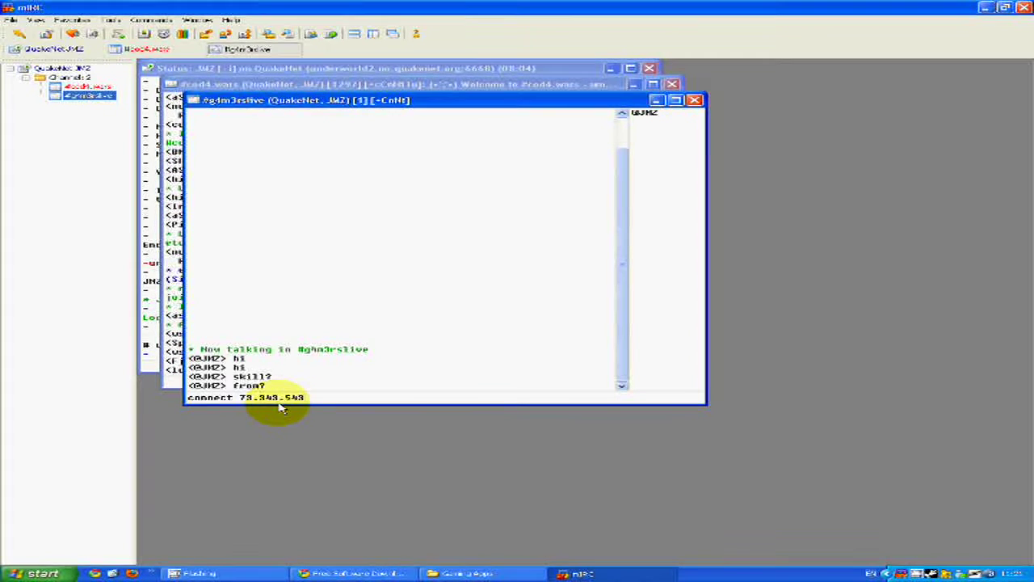
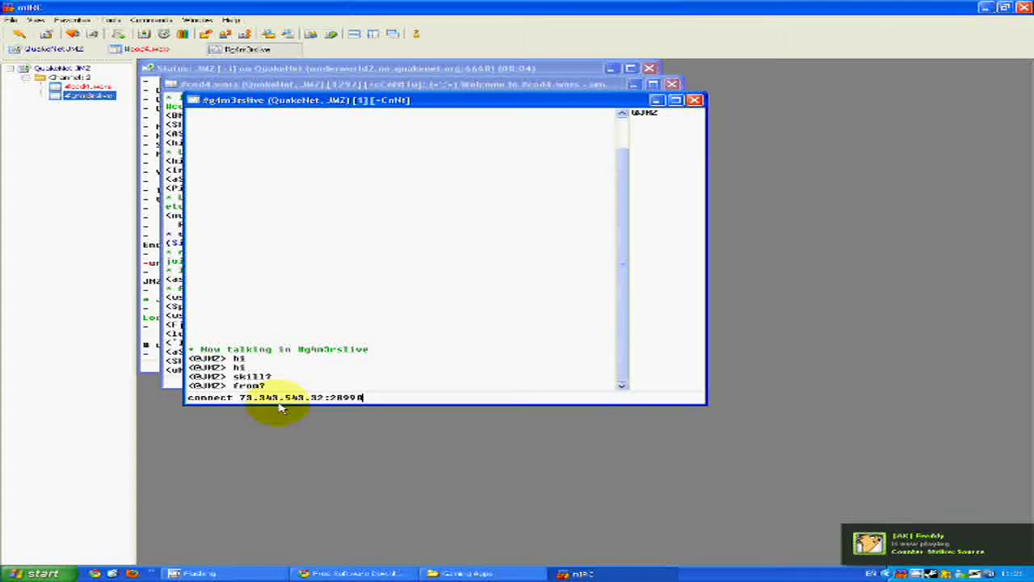
pyautogui.press('Return')
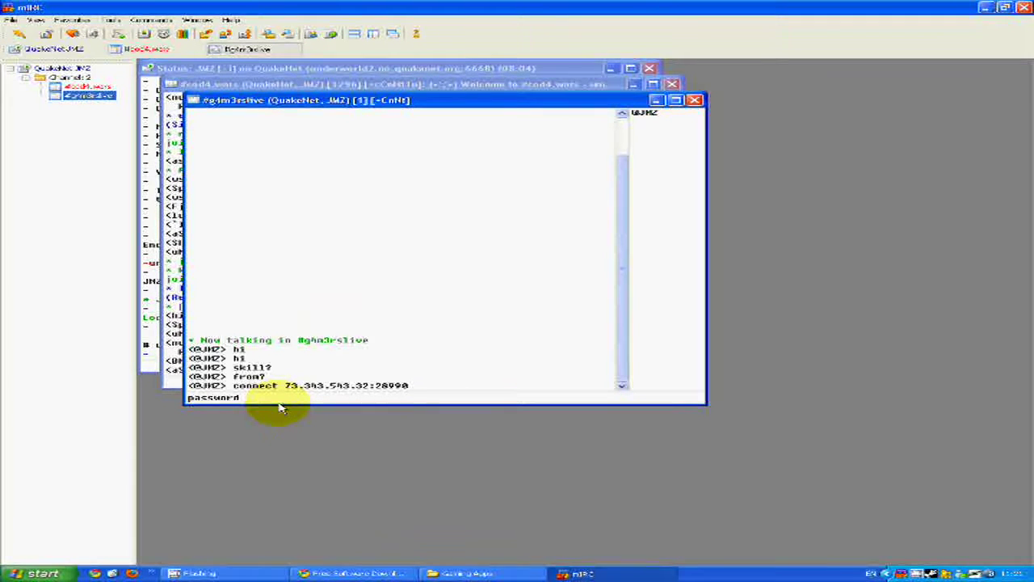
pyautogui.press('Return')
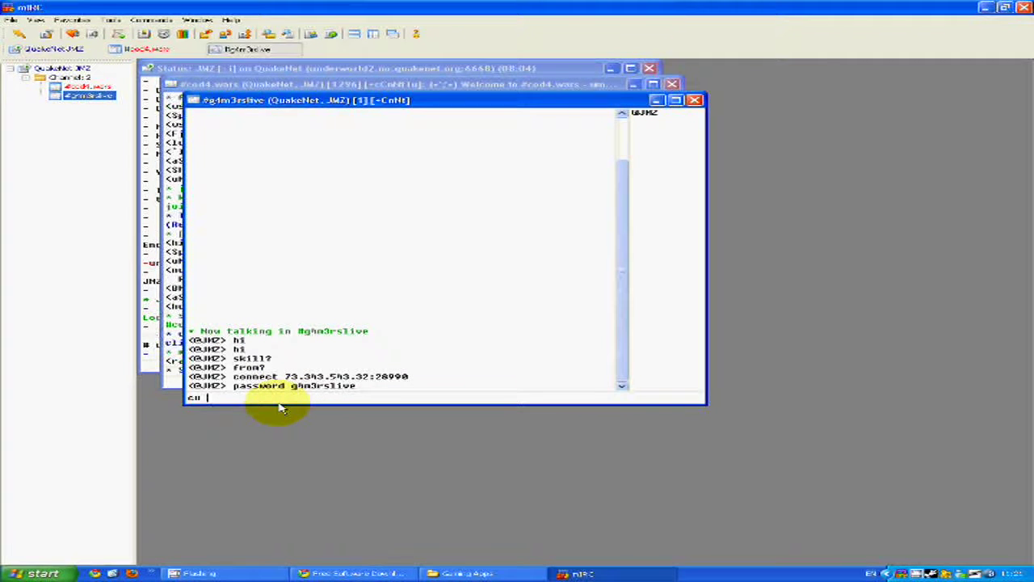
pyautogui.write('cu on?')
pyautogui.press('Return')
pyautogui.write('cu on')
pyautogui.press('Return')
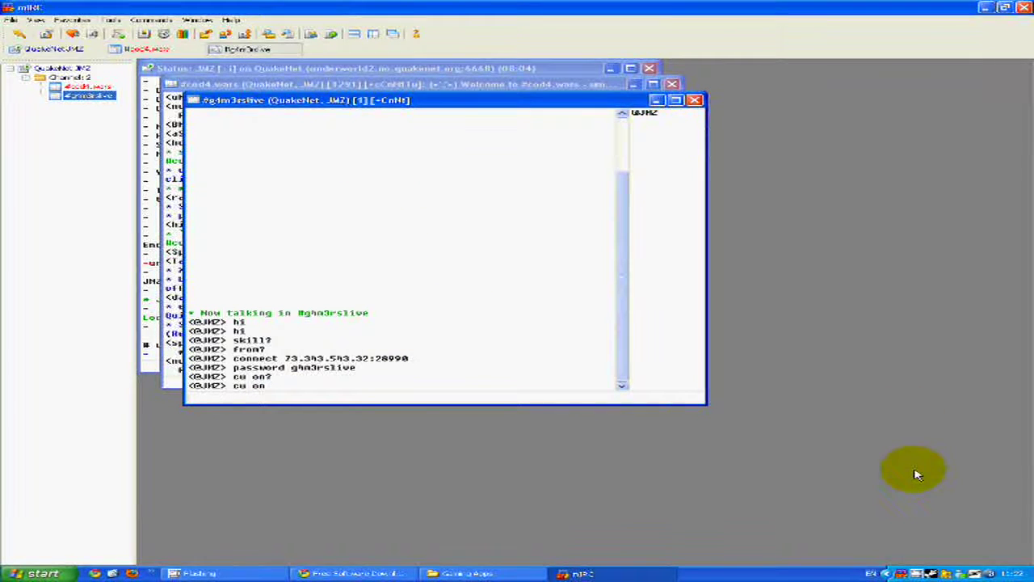
pyautogui.click(694, 99)
pyautogui.click(672, 84)
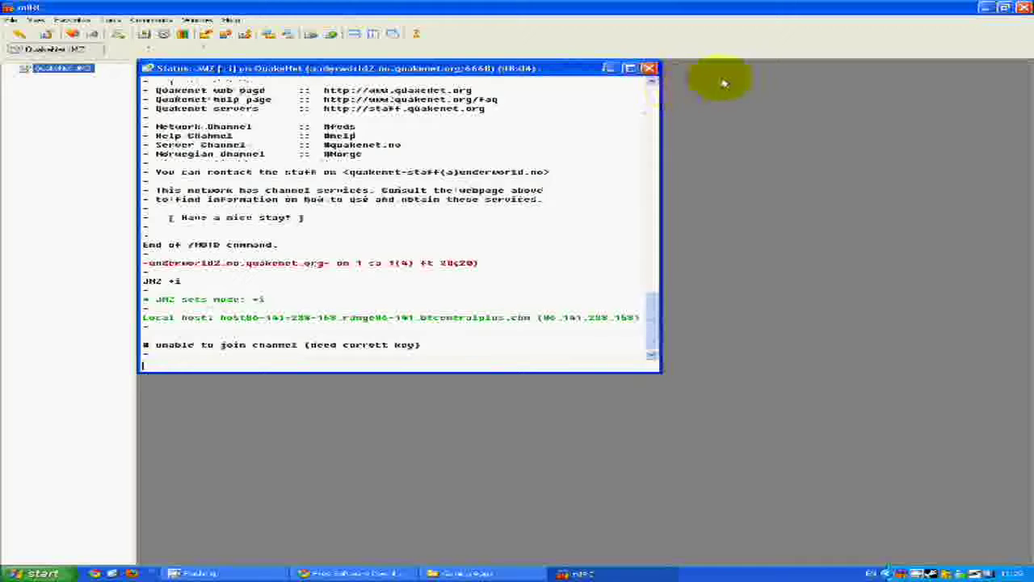